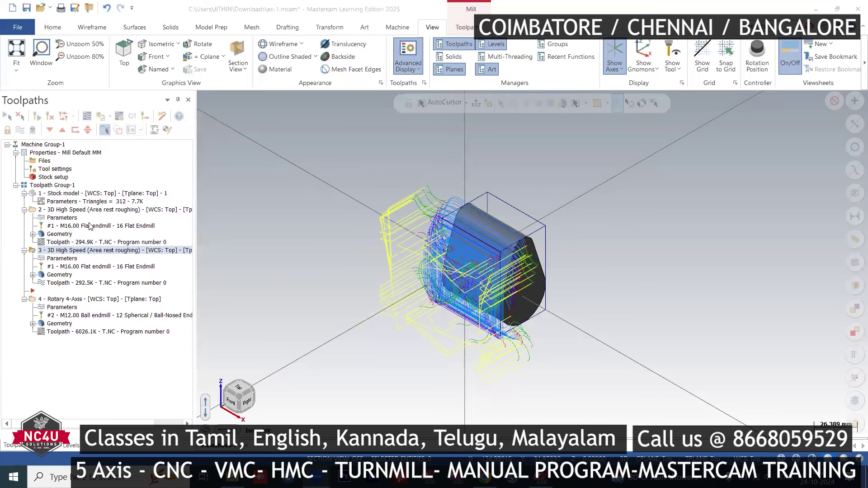
- Remove the cylindrical stock, try a new one around the part solid, then discard the changes
double_click(46, 177)
right_click(84, 177)
left_click(117, 207)
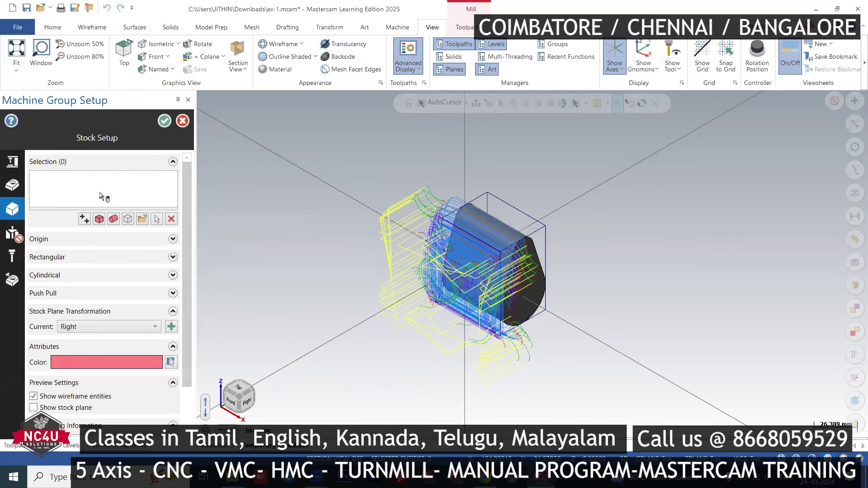
left_click(114, 220)
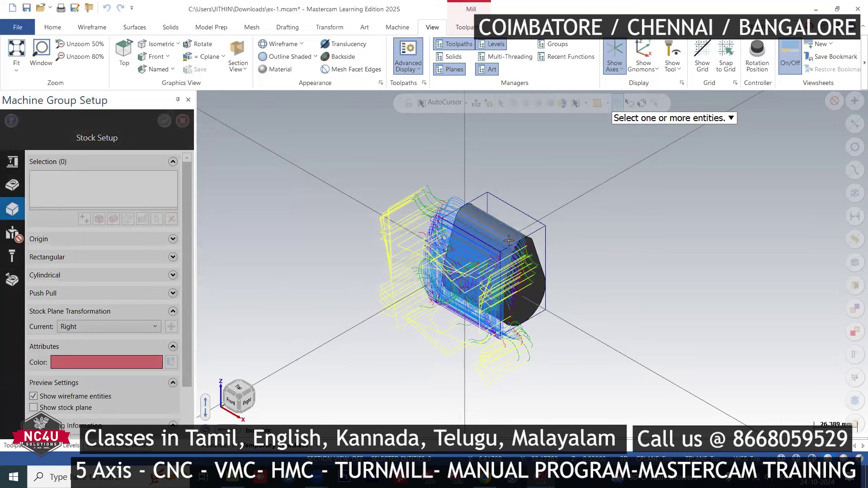
left_click(496, 229)
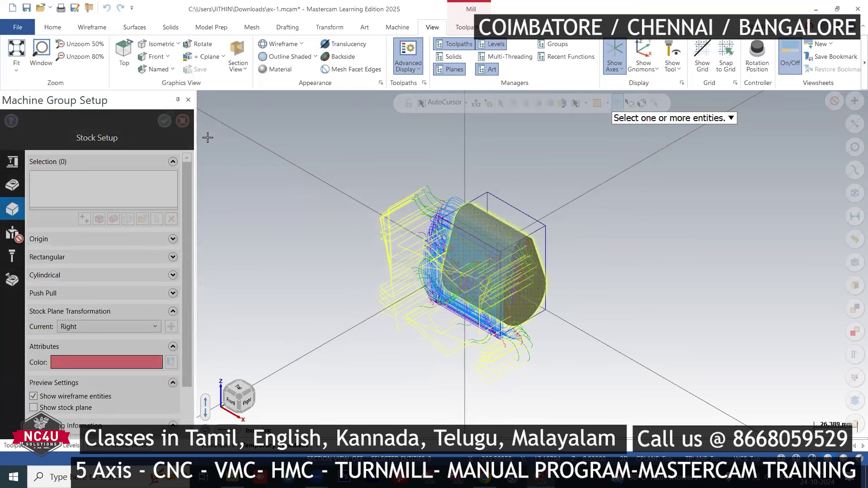
key("Return")
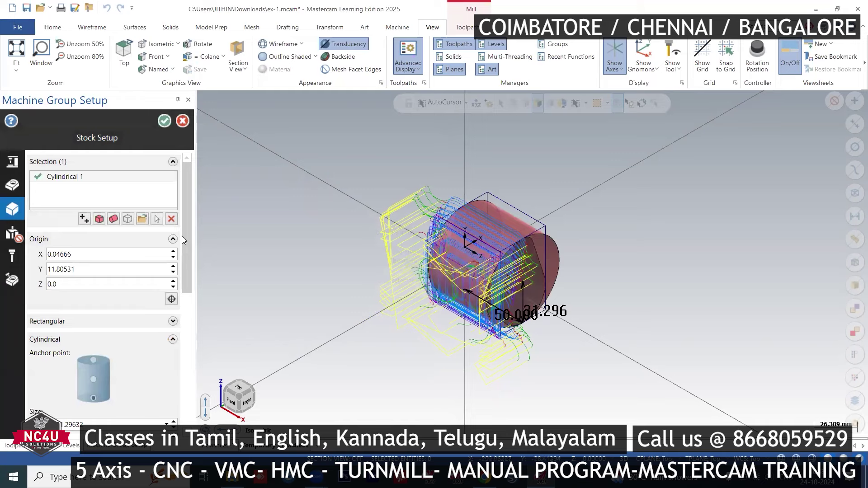
left_click(183, 121)
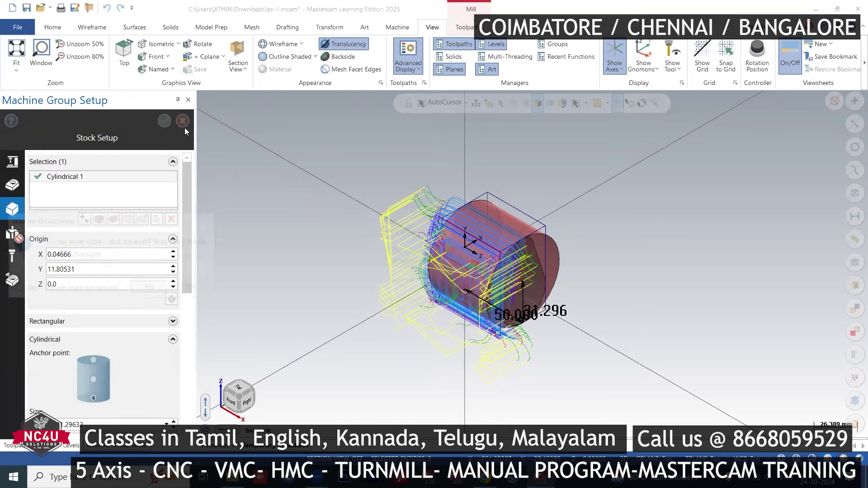
left_click(151, 289)
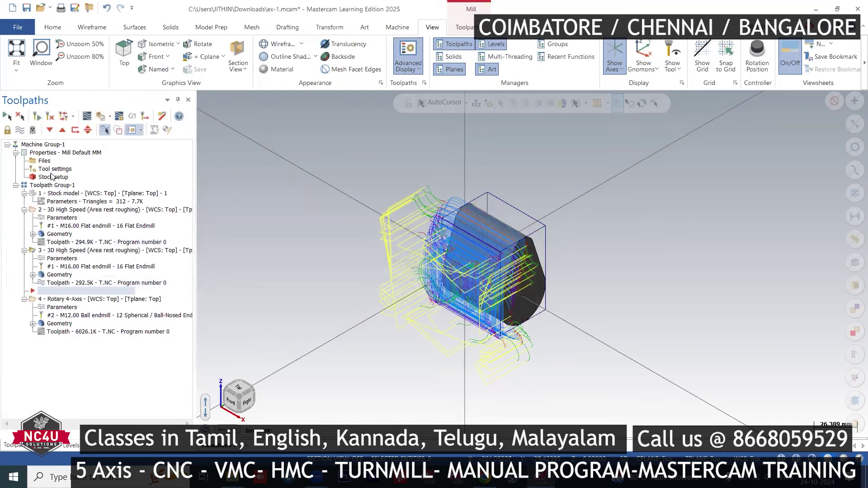
- Set the stock plane to Top and start a new cylindrical stock around the part solid
left_click_drag(181, 240, 182, 316)
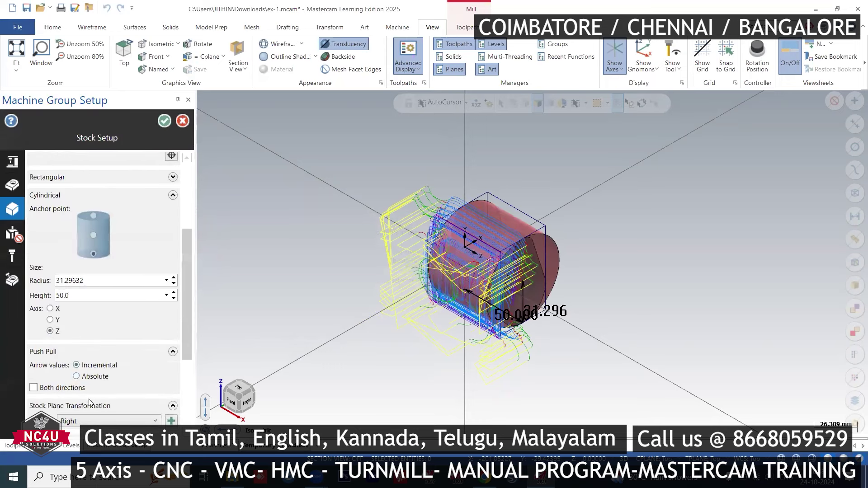
left_click(109, 421)
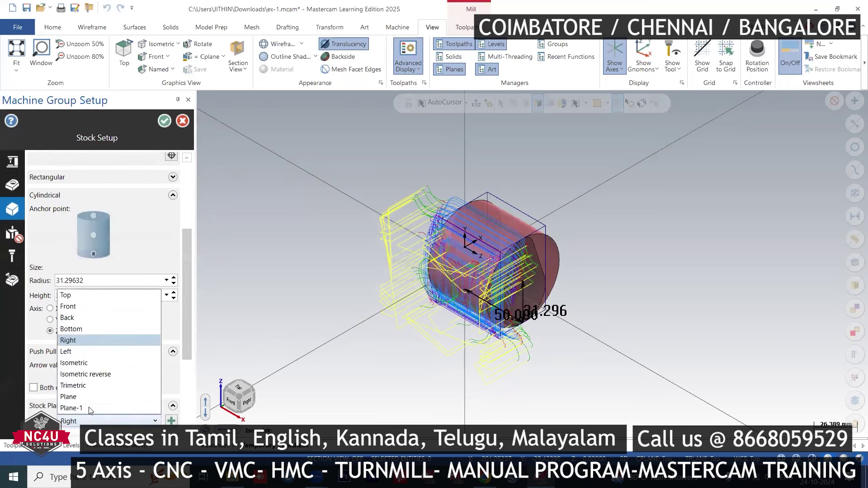
left_click(99, 295)
middle_click_drag(356, 230, 398, 264)
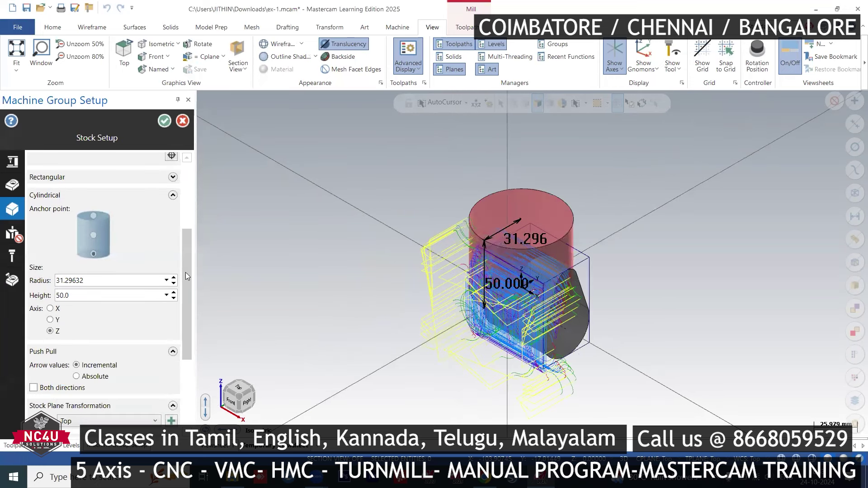
left_click_drag(185, 272, 187, 201)
left_click(114, 218)
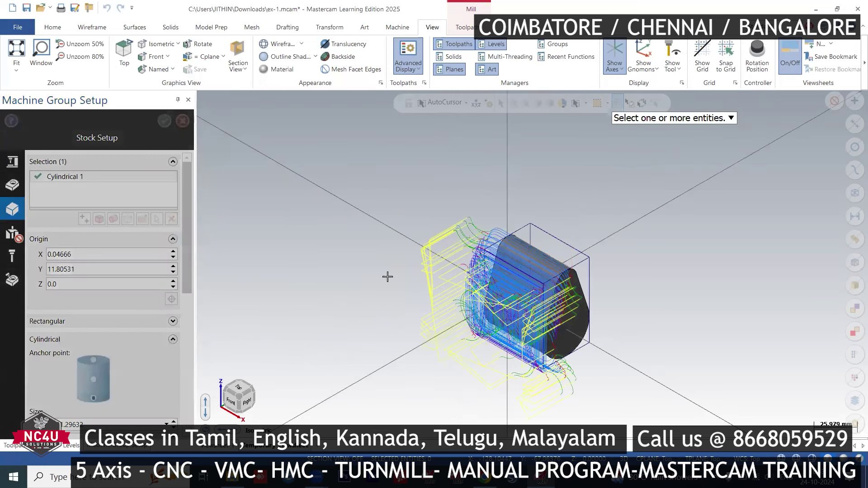
left_click(511, 271)
key("Return")
- Align the stock cylinder along the X axis, inspect it, then cancel the stock setup
scroll(188, 285, "down", 1)
scroll(188, 285, "down", 3)
left_click(50, 318)
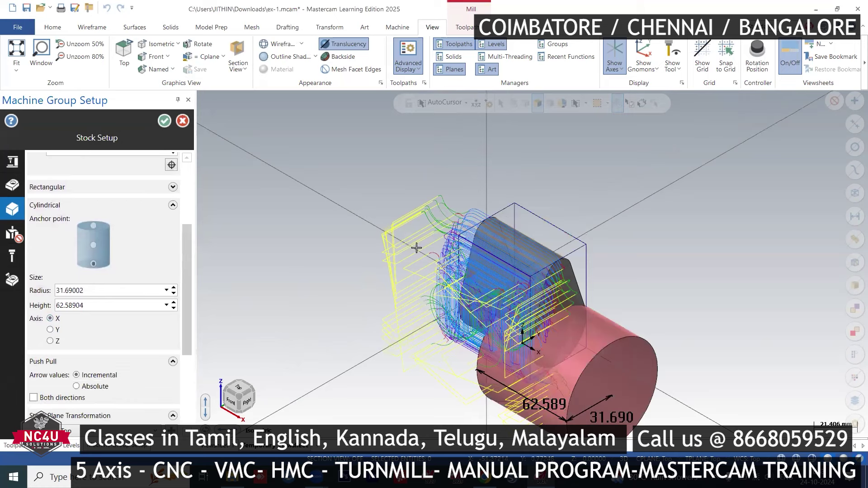
middle_click_drag(638, 307, 679, 198)
scroll(678, 197, "down", 2)
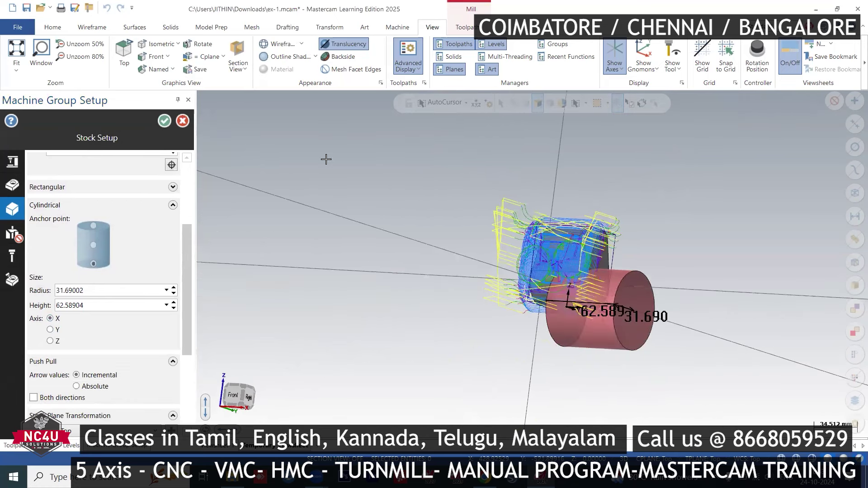
left_click(182, 121)
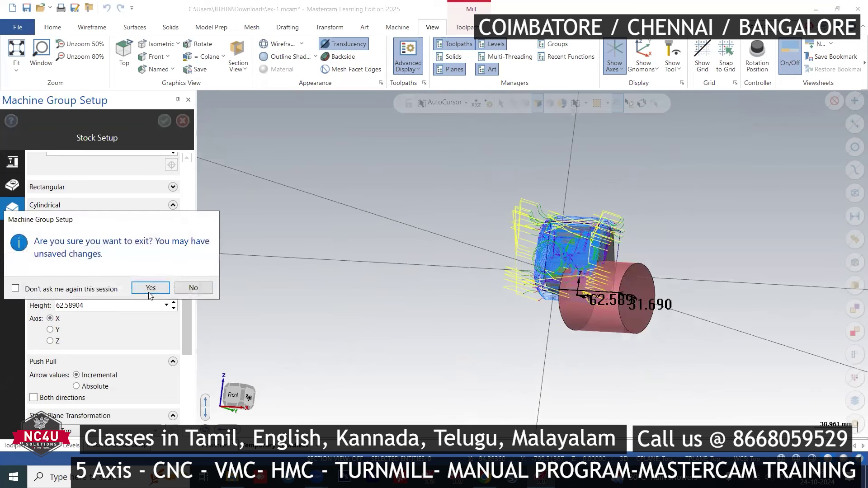
left_click(150, 292)
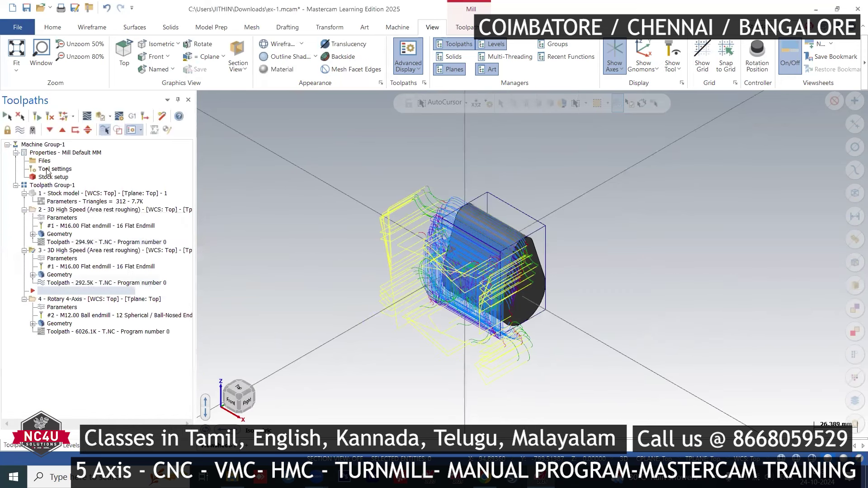
- Hide the toolpaths and remove the existing Cylindrical 1 stock from Stock Setup
left_click(6, 116)
left_click(20, 129)
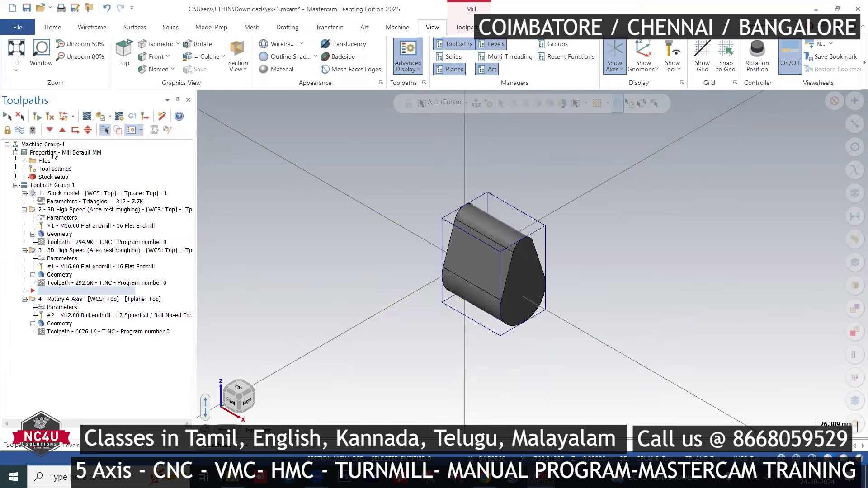
left_click(44, 178)
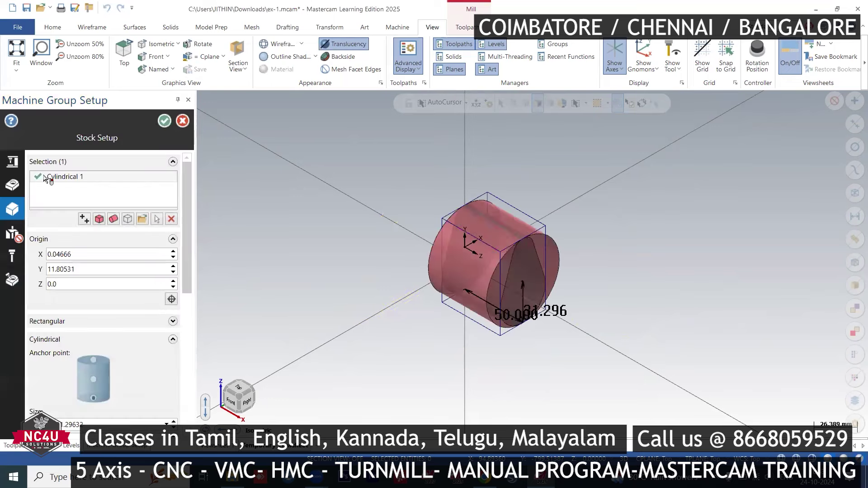
right_click(96, 181)
left_click(116, 202)
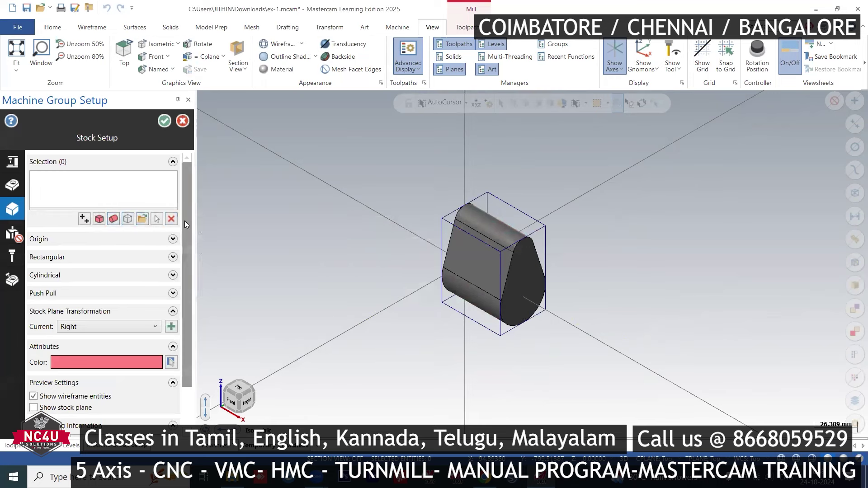
- Keep the stock plane set to Right and begin a new cylindrical stock
scroll(185, 220, "down", 2)
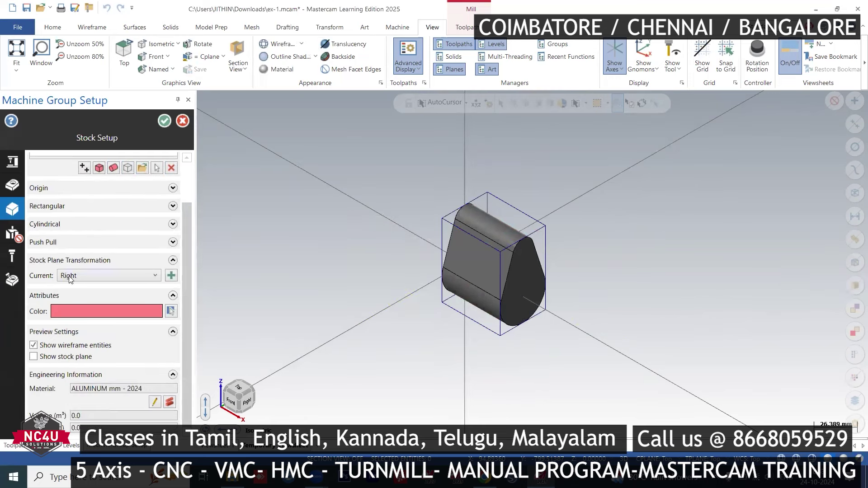
left_click(85, 277)
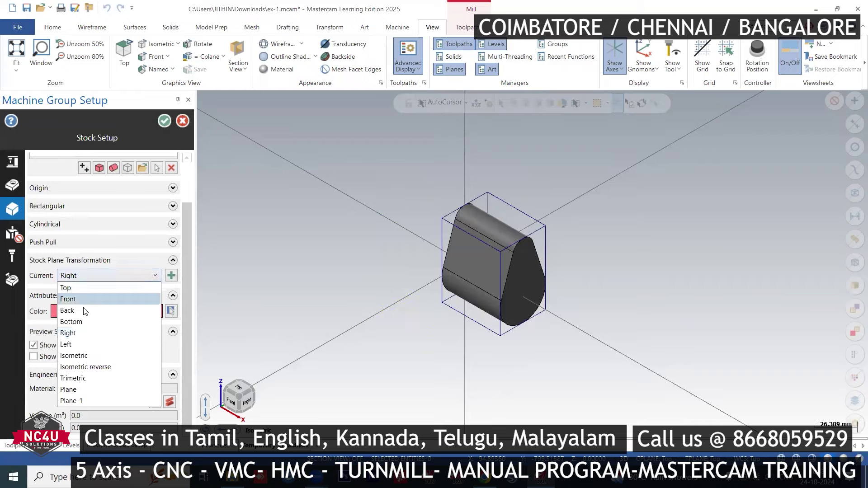
left_click(77, 333)
scroll(185, 291, "up", 1)
scroll(187, 229, "up", 1)
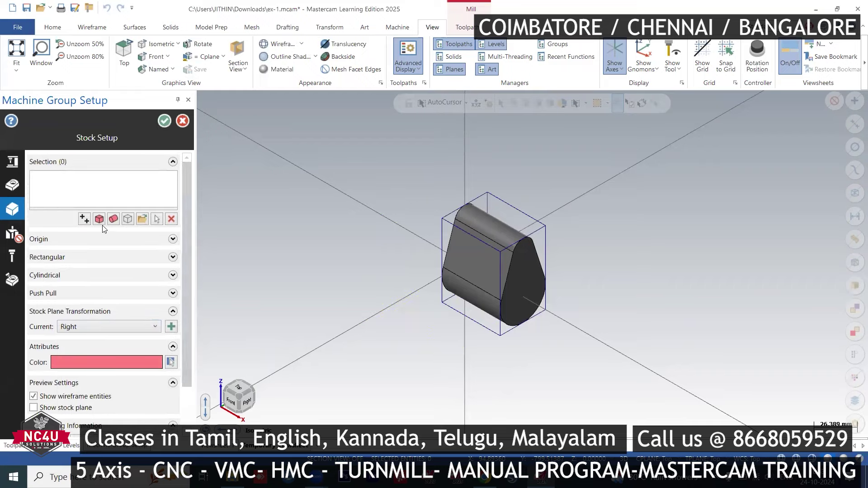
left_click(113, 219)
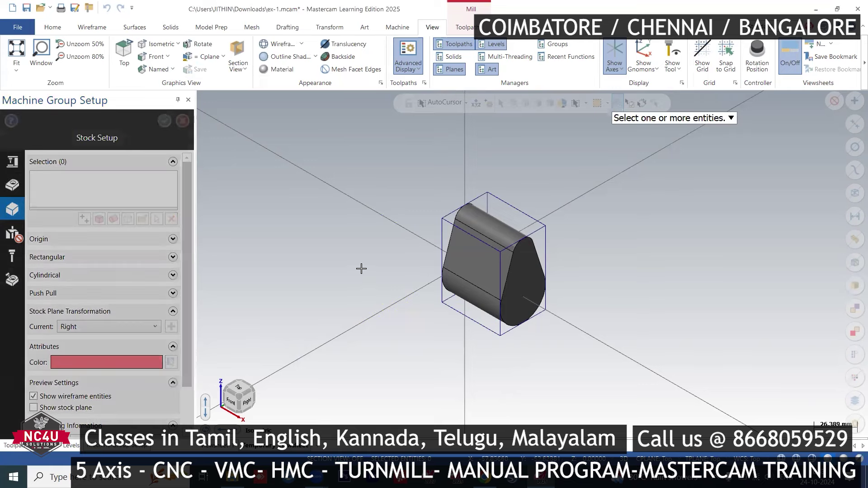
- Wrap the part solid in cylindrical stock, set height 100 then 50, and accept
left_click(475, 265)
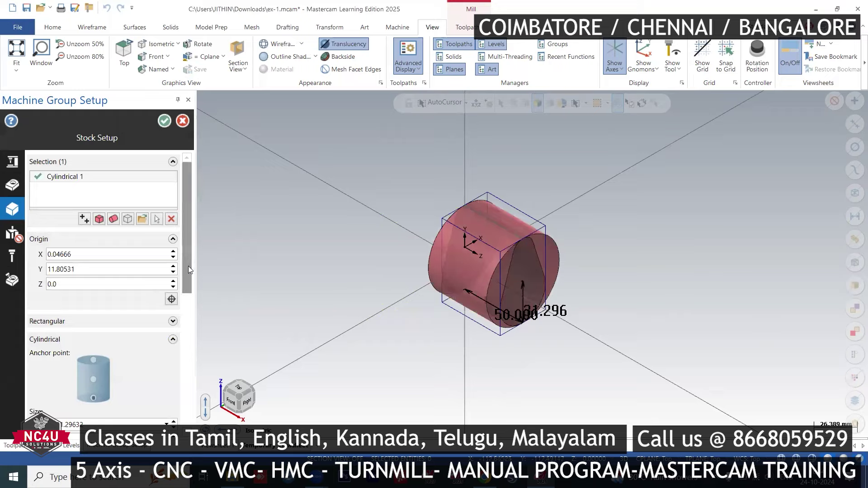
left_click_drag(185, 264, 182, 314)
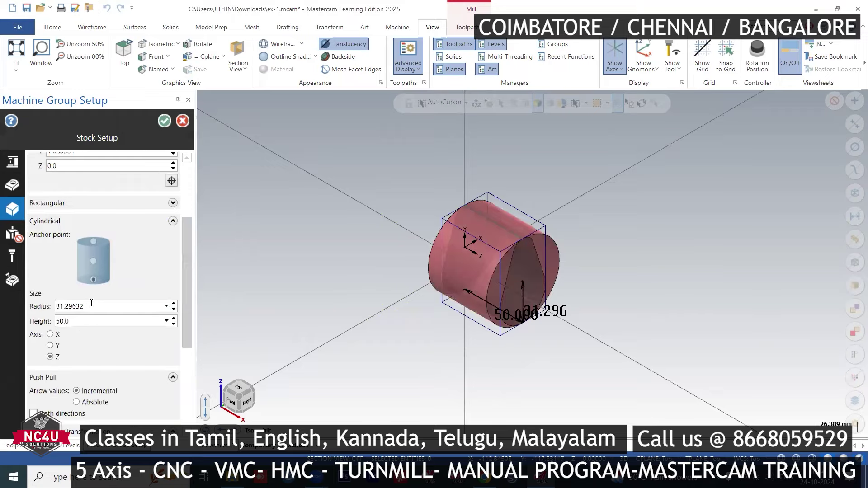
left_click(91, 321)
type("100")
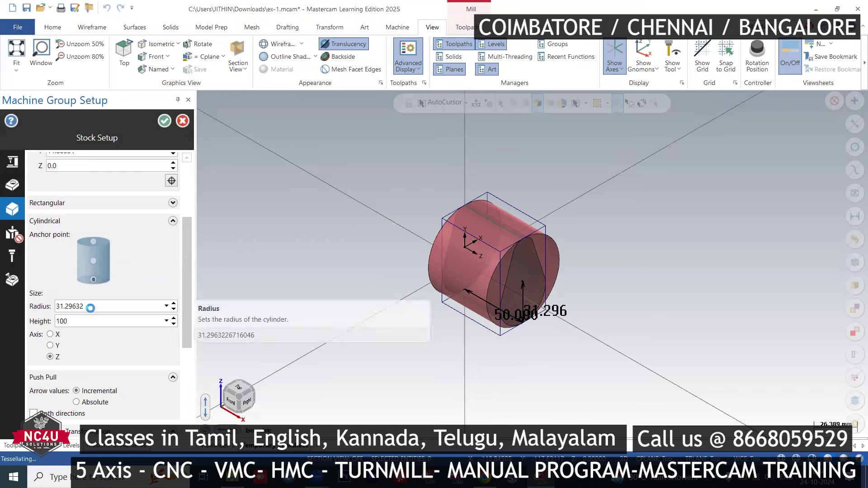
key("Return")
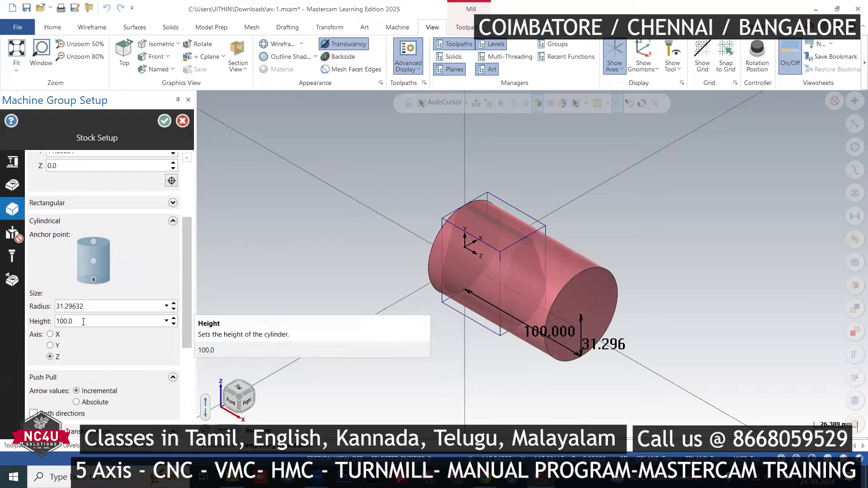
key("ctrl+a")
type("50")
key("Return")
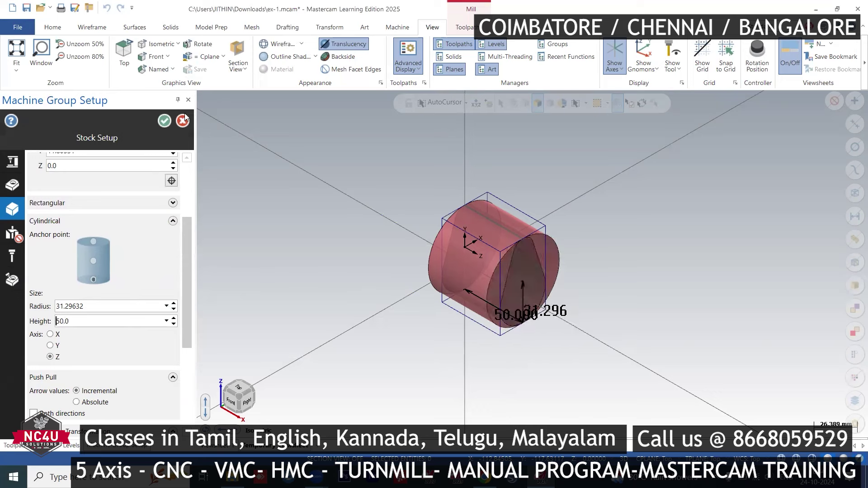
left_click(164, 120)
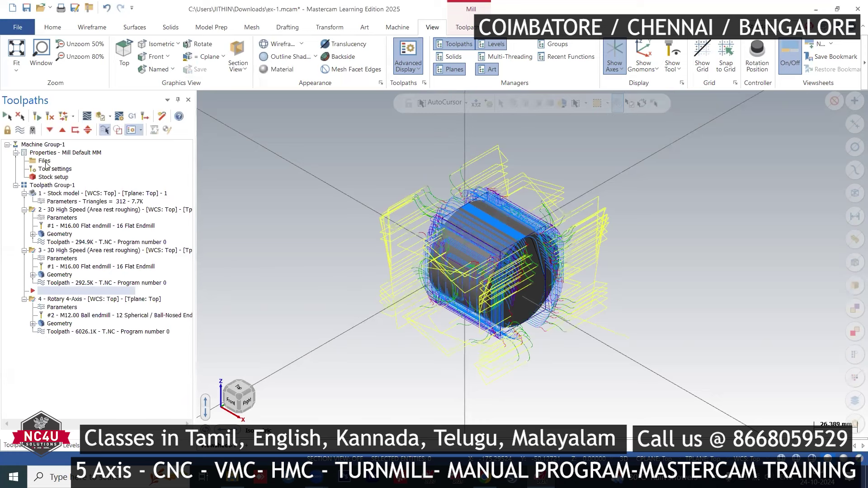
- Move the insert arrow below operation 4 and select operations 2, 3 and 4
left_click(50, 130)
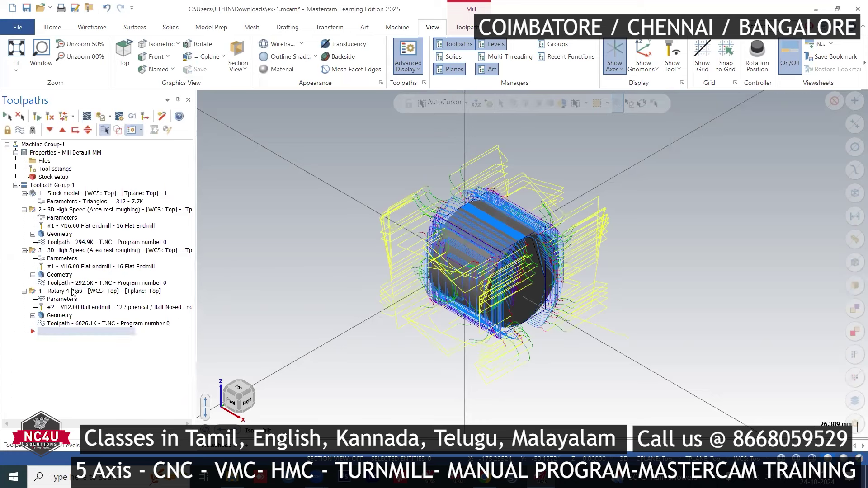
left_click(47, 210)
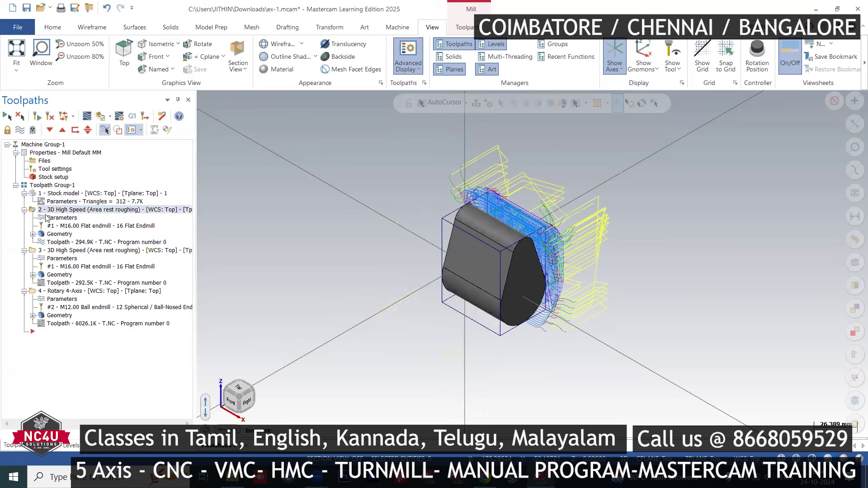
left_click(46, 251, "ctrl")
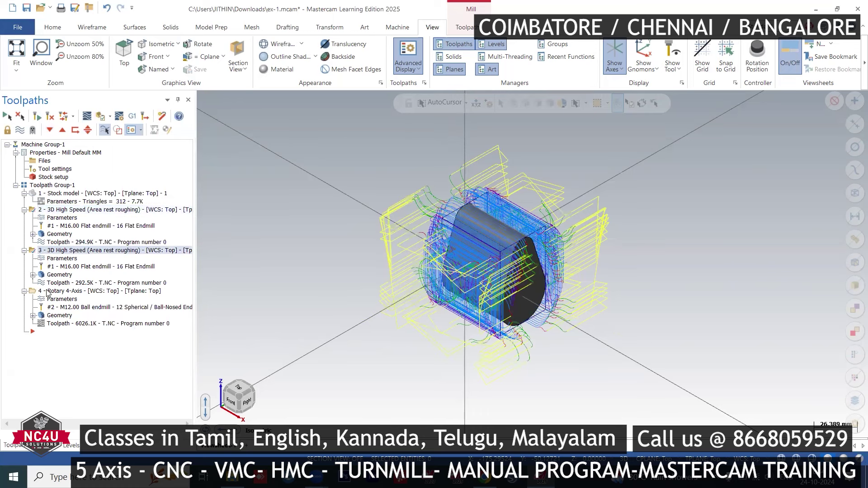
left_click(48, 292, "ctrl")
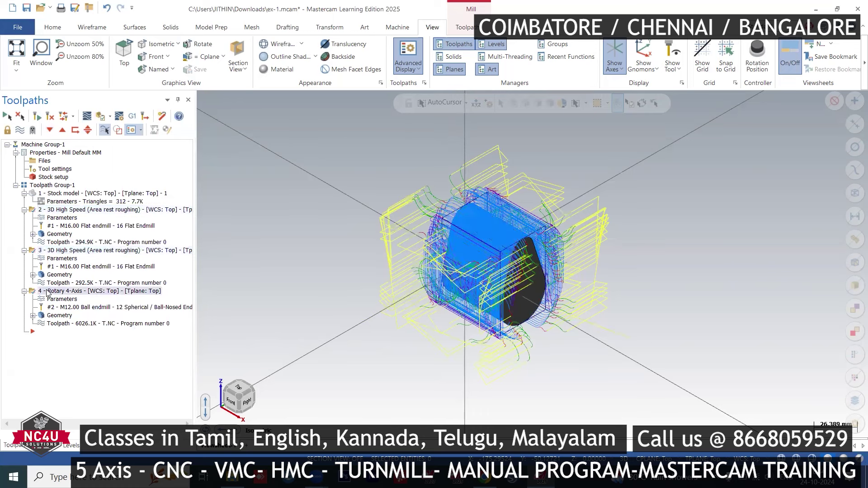
left_click(407, 29)
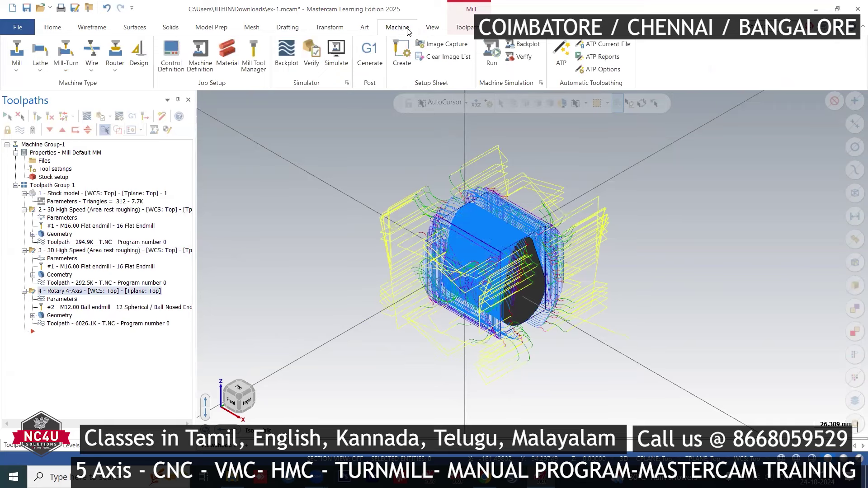
- Switch the Machine Simulation machine to 2_4AXGEN_VMCTA
left_click(540, 84)
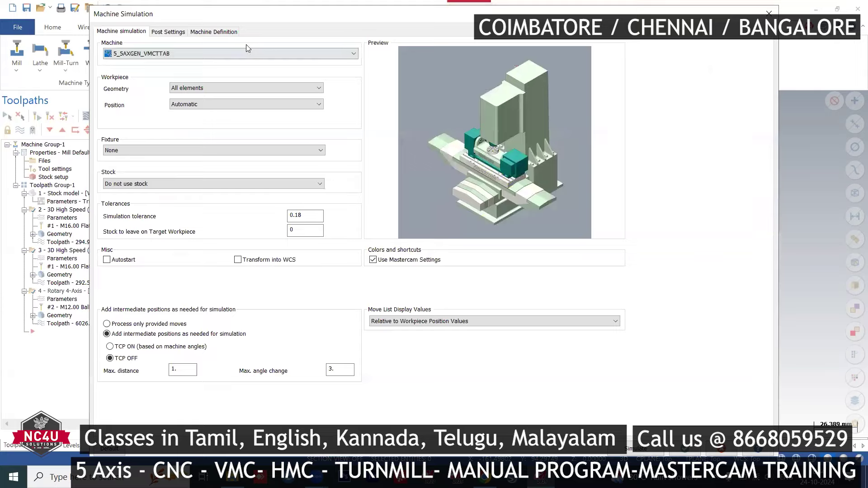
left_click(217, 53)
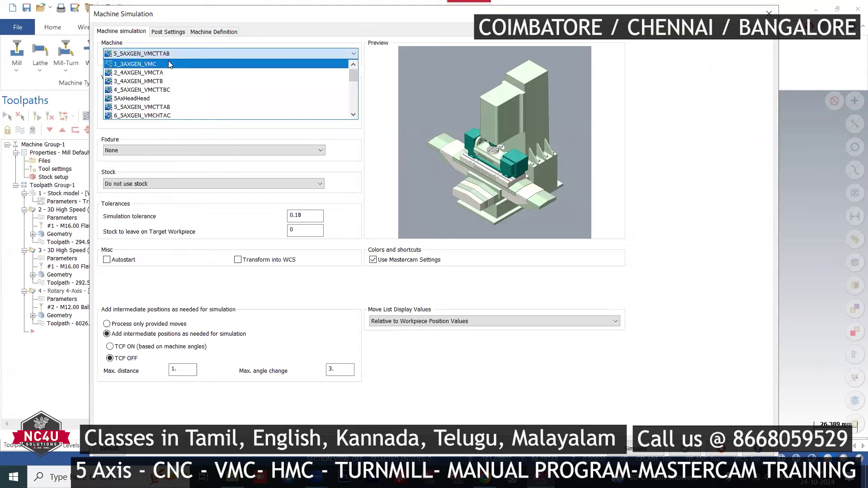
left_click(166, 73)
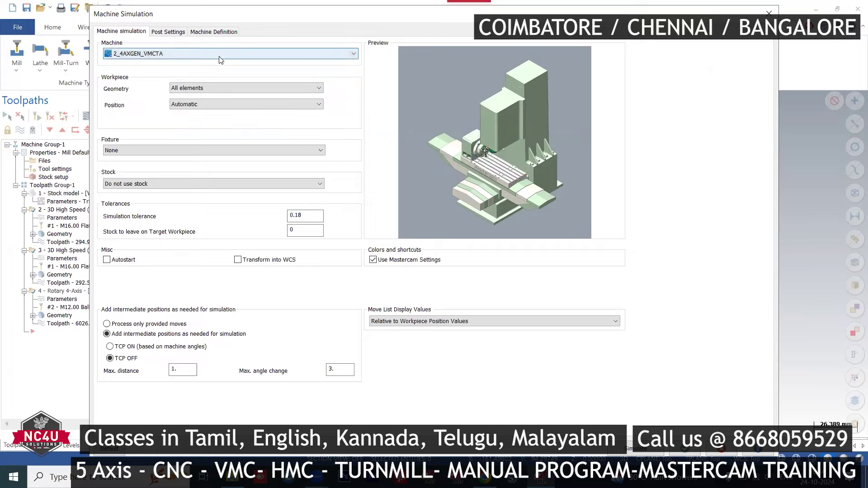
left_click(197, 103)
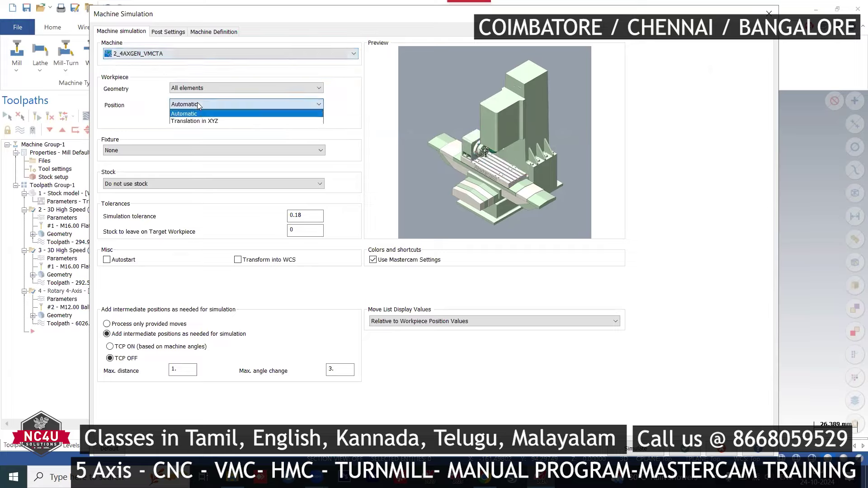
- Set workpiece position to Translation in XYZ with X 300, Y 0, Z 0
left_click(194, 116)
double_click(184, 121)
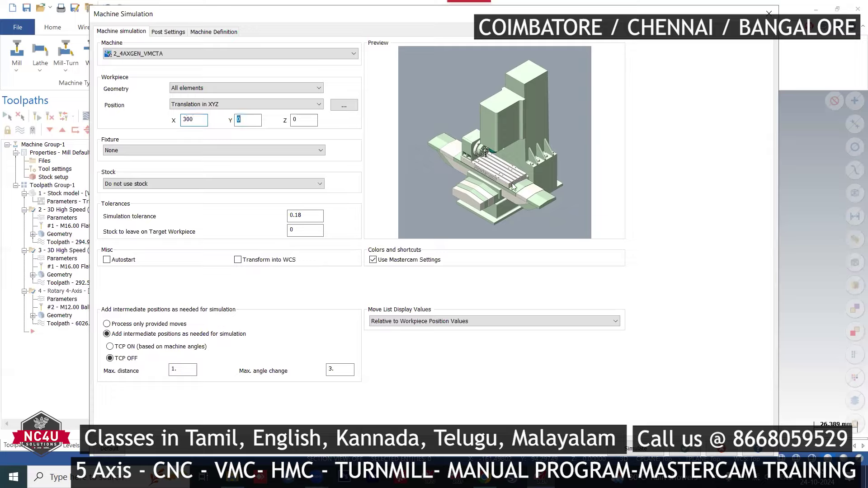
left_click(211, 122)
- Use the Mastercam stock definition as simulation stock and launch Machine Simulation
left_click(129, 184)
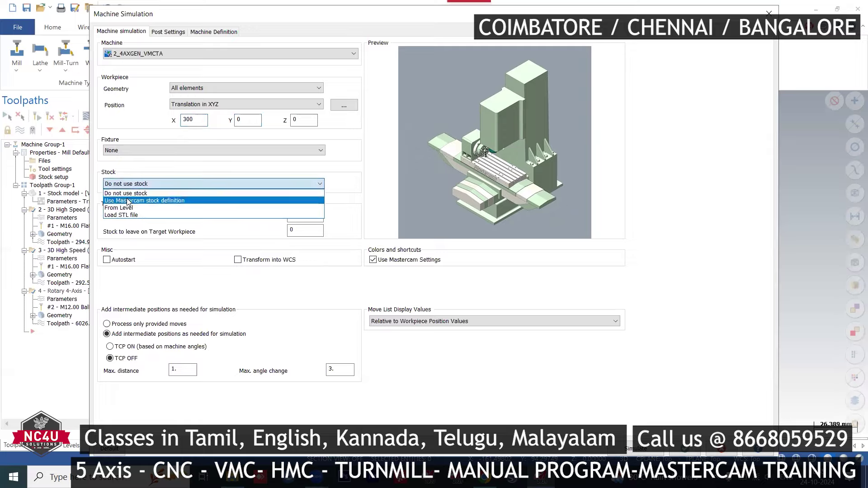
left_click(115, 199)
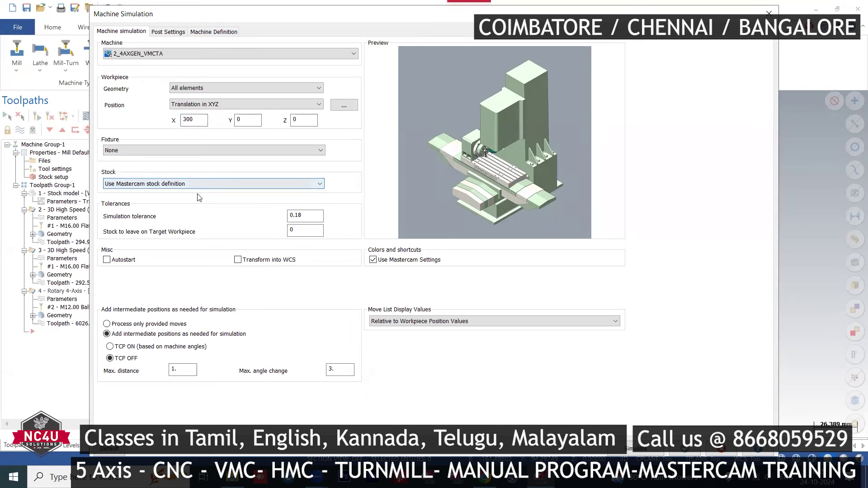
left_click(636, 449)
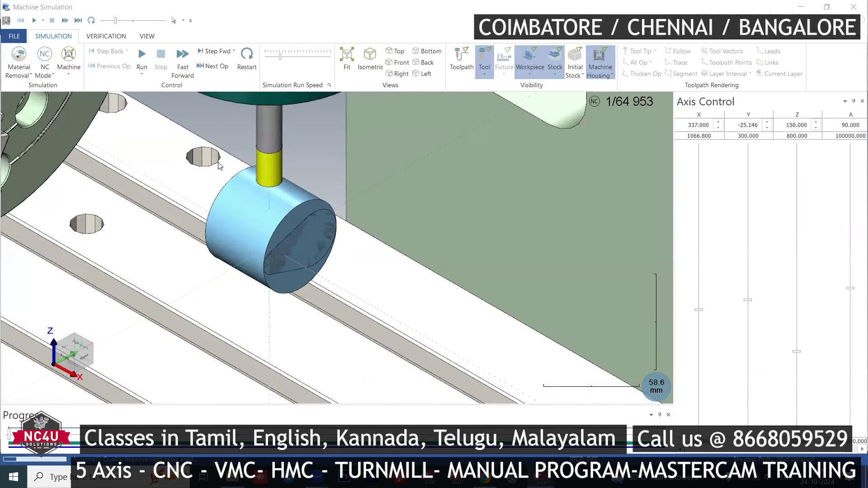
- Start the simulation run and raise the run speed
scroll(330, 273, "down", 1)
scroll(329, 272, "down", 2)
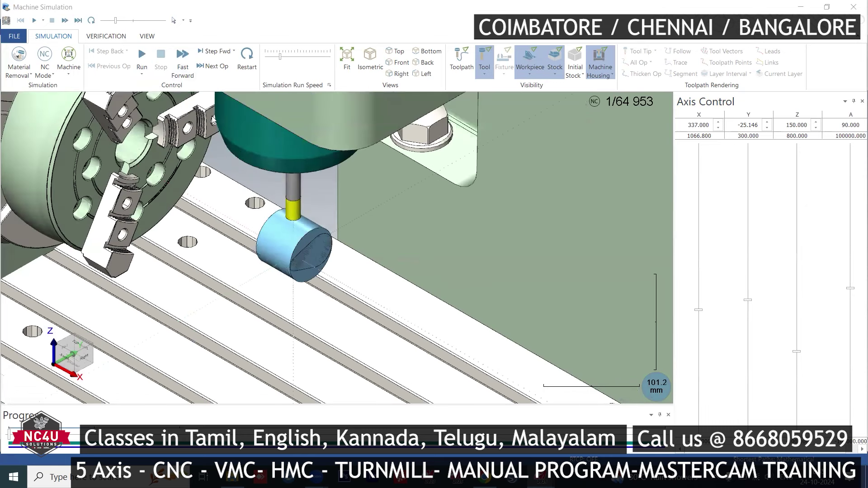
left_click(143, 54)
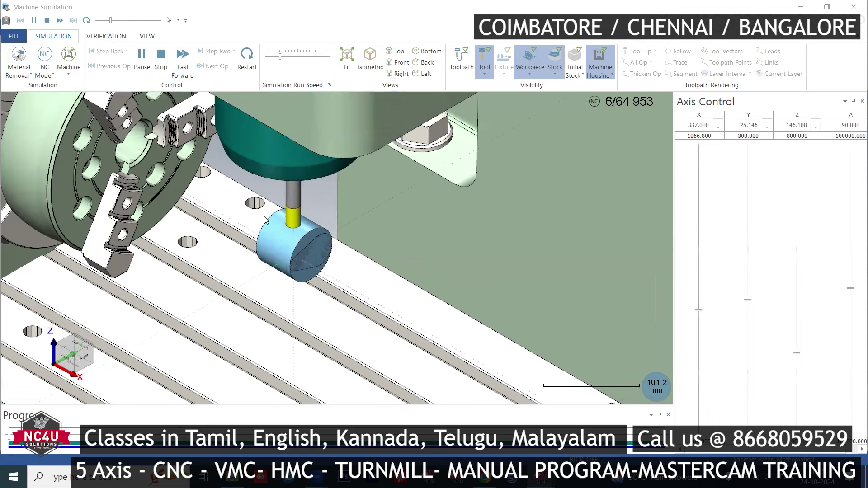
scroll(271, 229, "up", 3)
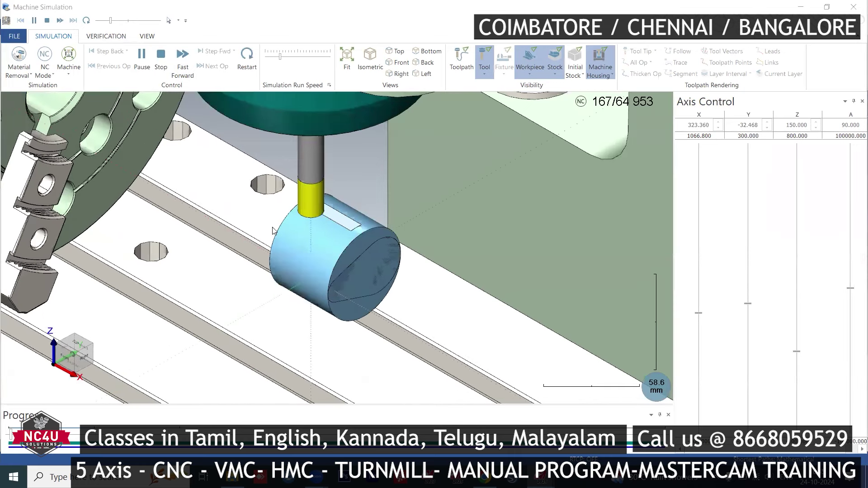
left_click_drag(111, 21, 120, 21)
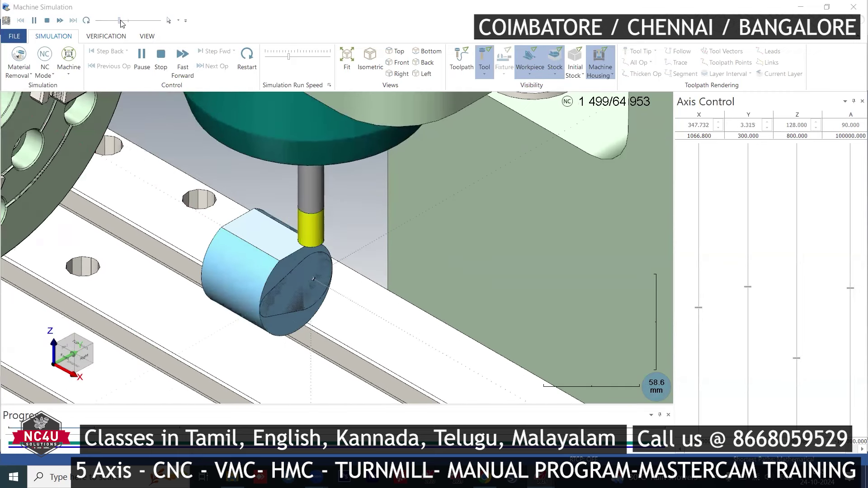
- Adjust the Run Speed slider up and down while the stock is roughed
scroll(327, 134, "down", 5)
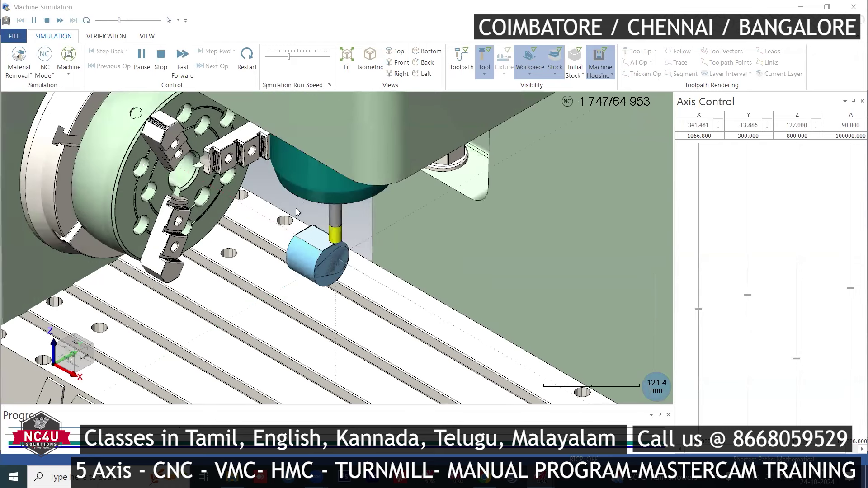
scroll(329, 293, "up", 3)
left_click(142, 21)
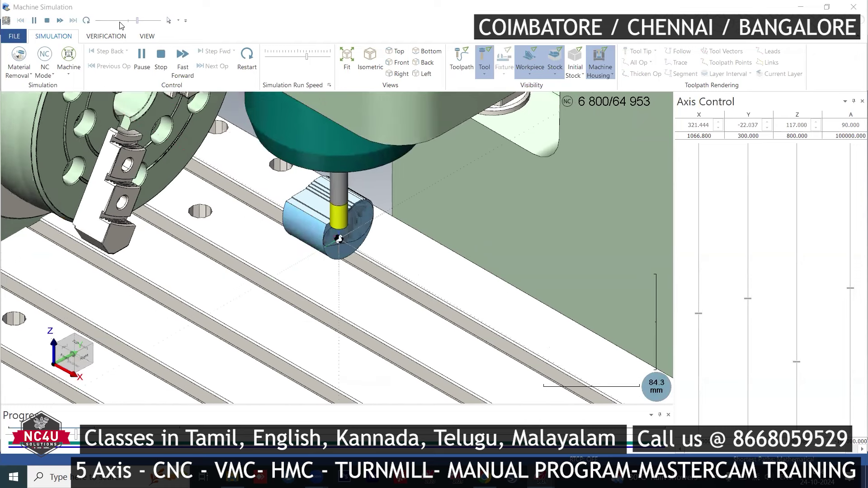
left_click(121, 21)
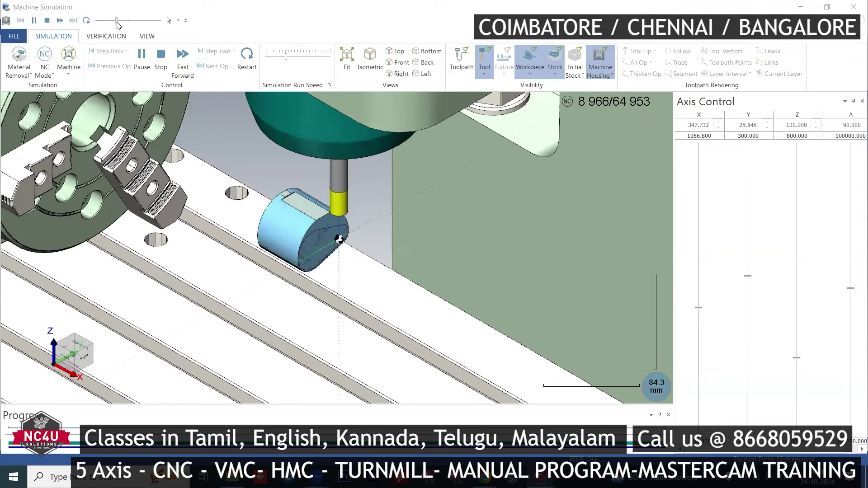
left_click(138, 21)
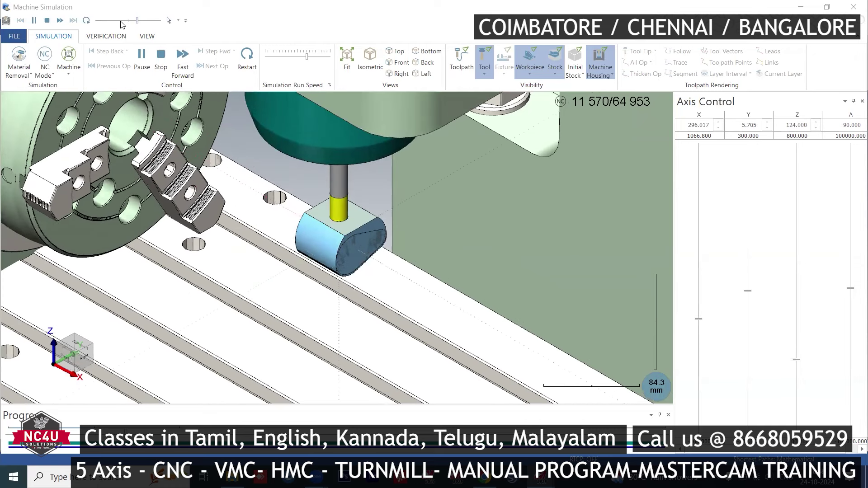
left_click(116, 21)
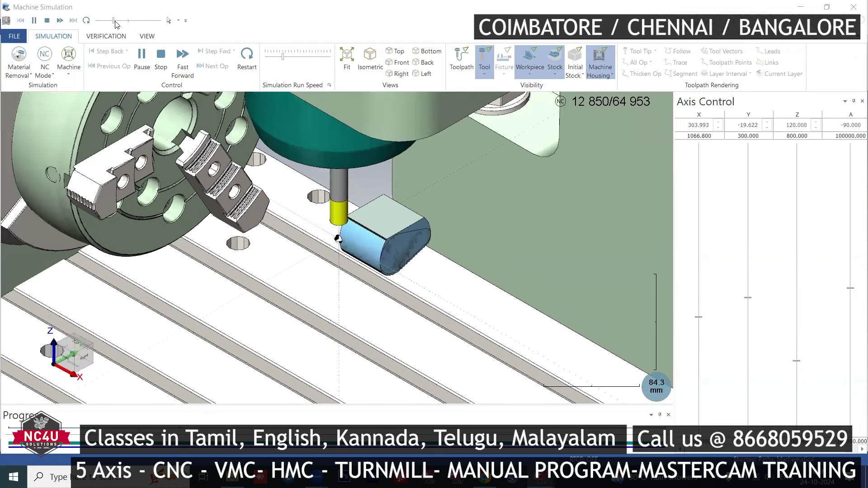
left_click(115, 21)
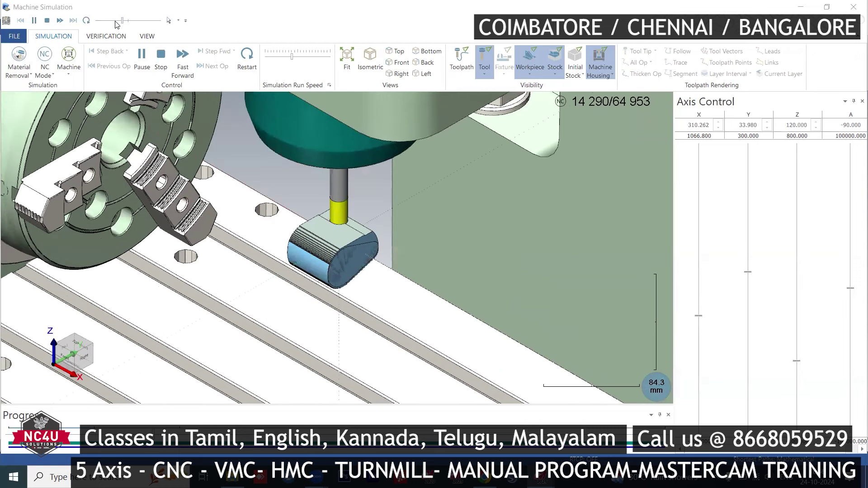
left_click(109, 21)
left_click_drag(112, 21, 120, 21)
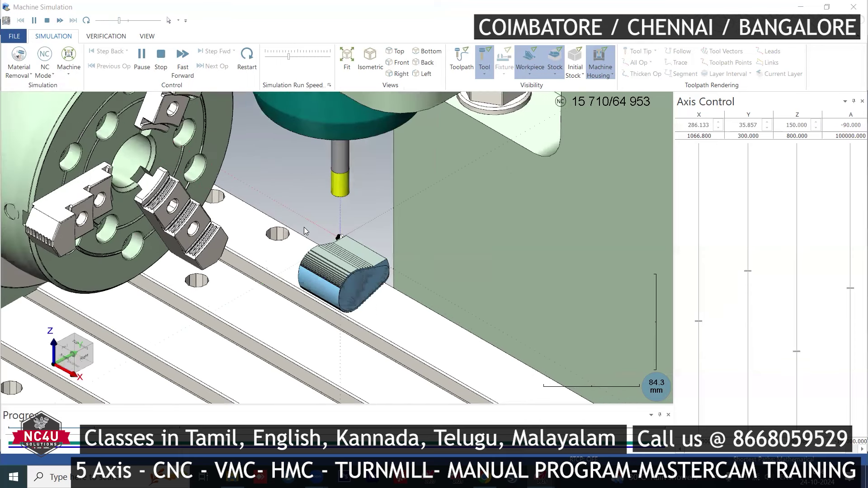
scroll(303, 227, "down", 8)
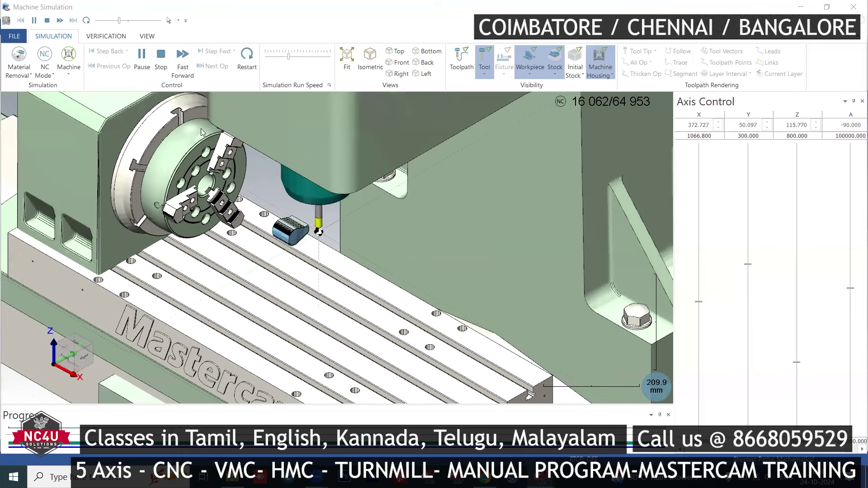
scroll(217, 215, "up", 3)
scroll(215, 212, "up", 3)
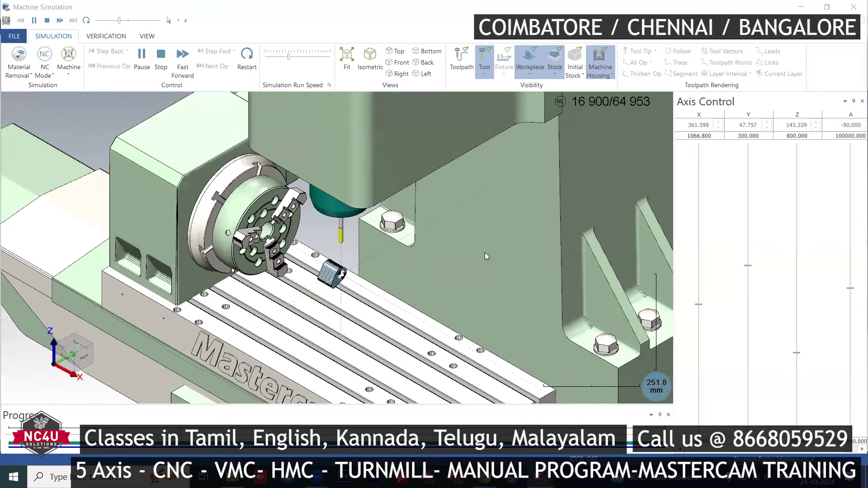
scroll(382, 294, "up", 2)
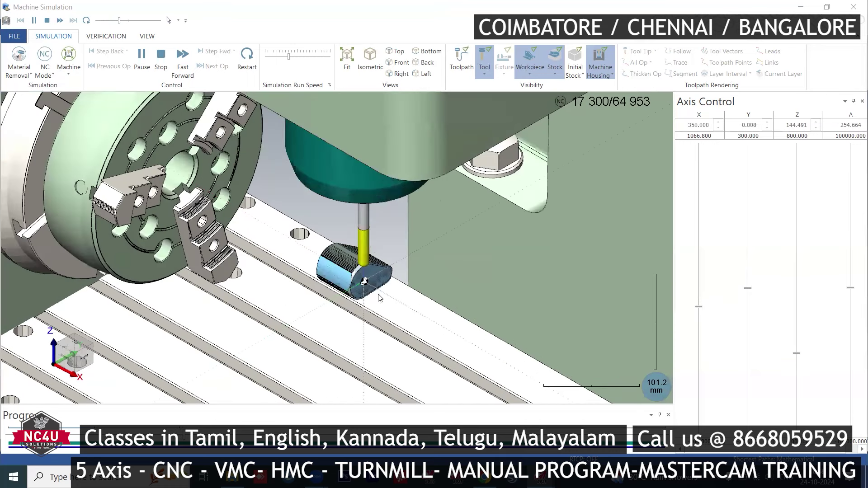
- Watch the rotary finishing passes, tweaking run speed and viewing the machine from another angle
scroll(380, 298, "up", 2)
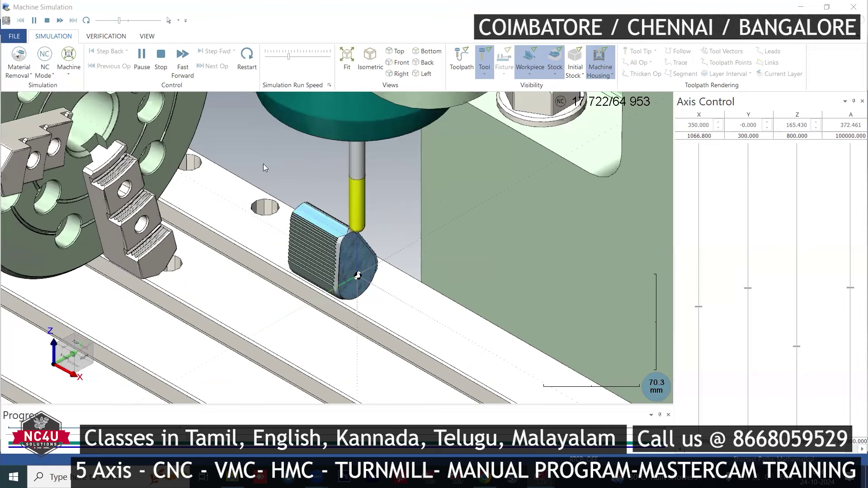
left_click_drag(120, 21, 127, 22)
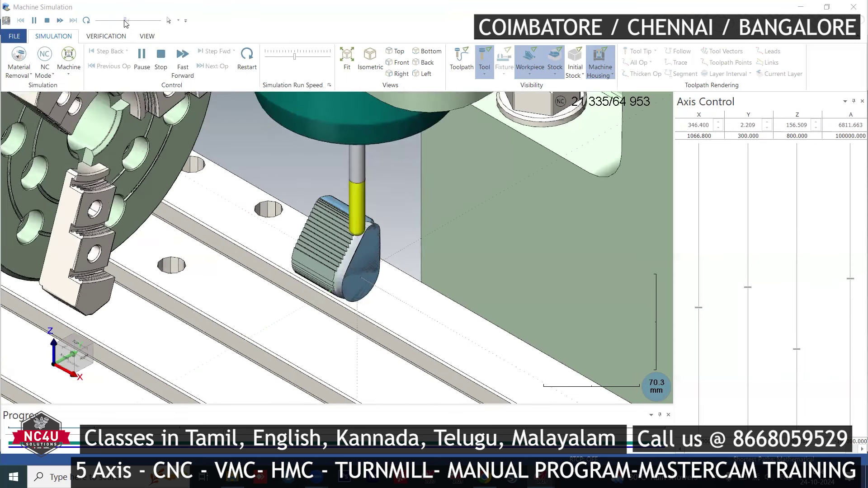
left_click(129, 20)
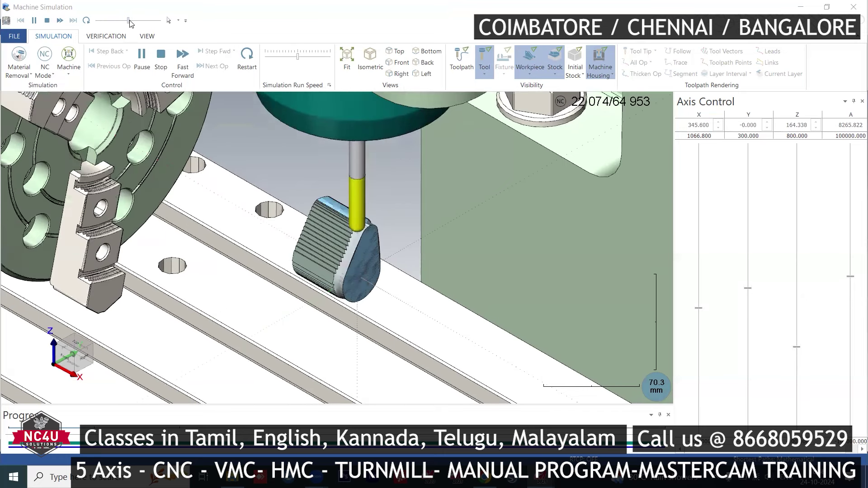
left_click(118, 20)
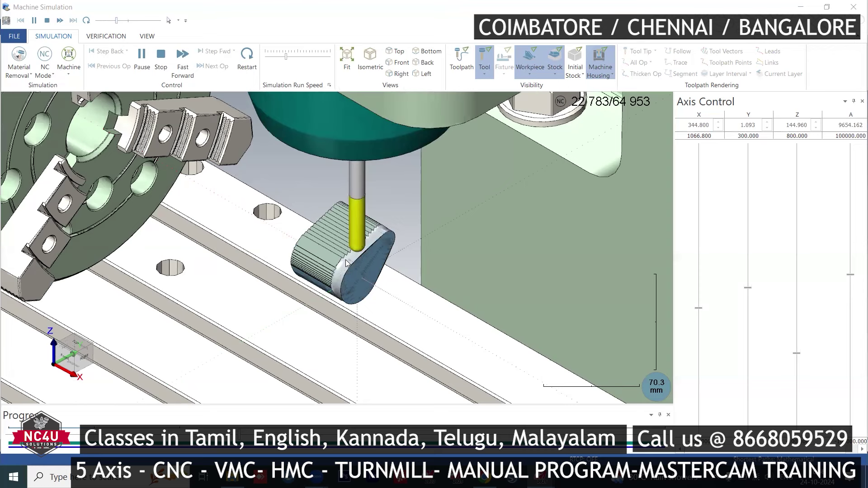
scroll(345, 262, "up", 4)
scroll(345, 263, "down", 2)
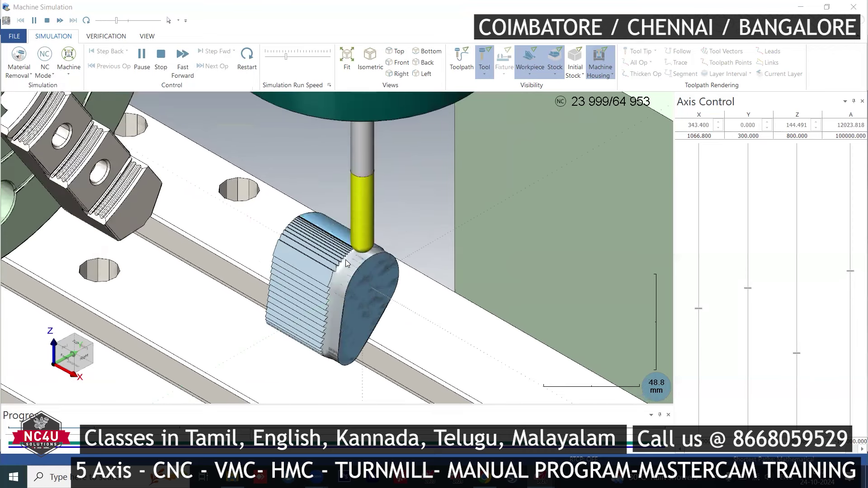
scroll(346, 263, "down", 5)
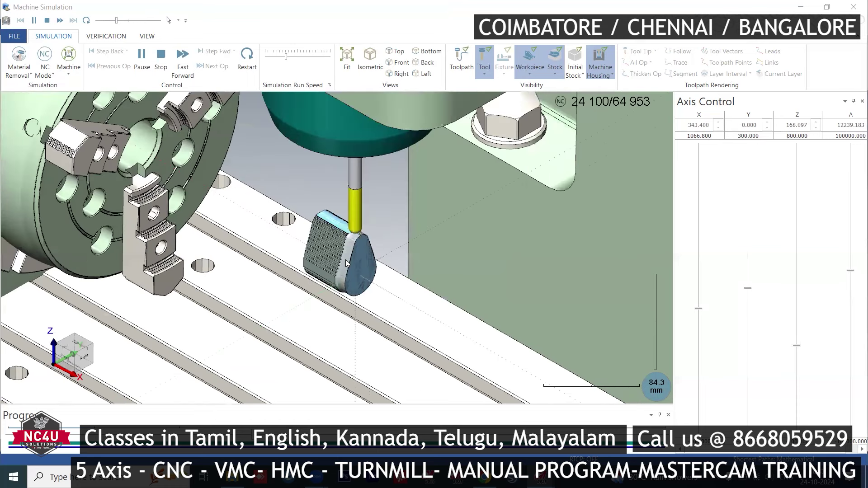
scroll(307, 216, "up", 2)
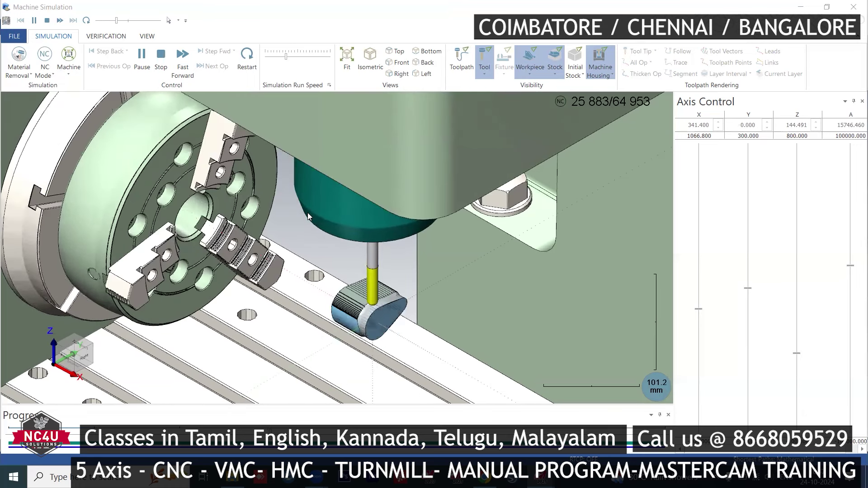
middle_click_drag(308, 213, 374, 338)
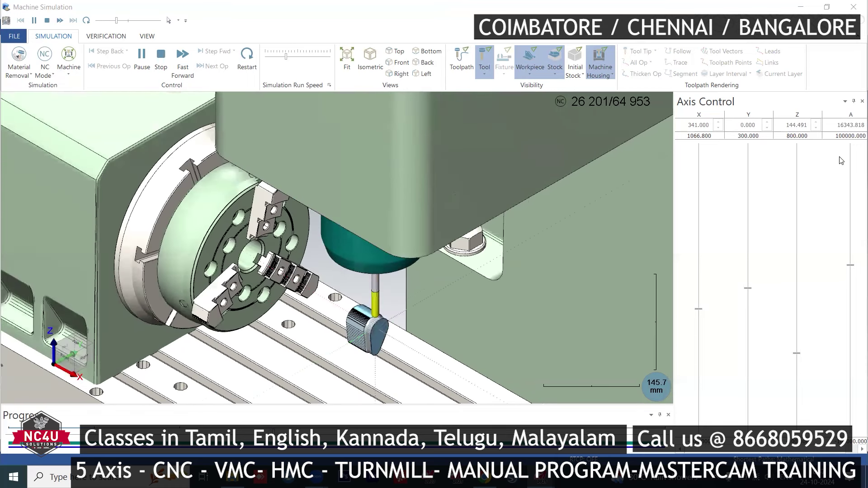
scroll(373, 362, "up", 5)
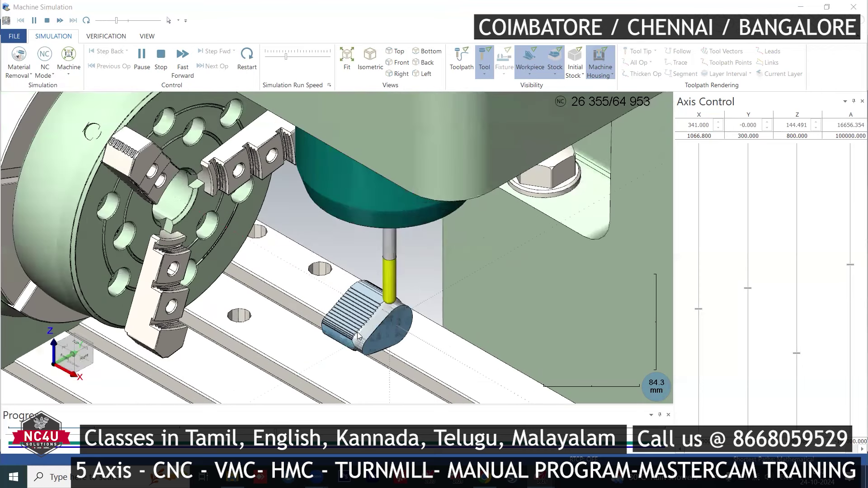